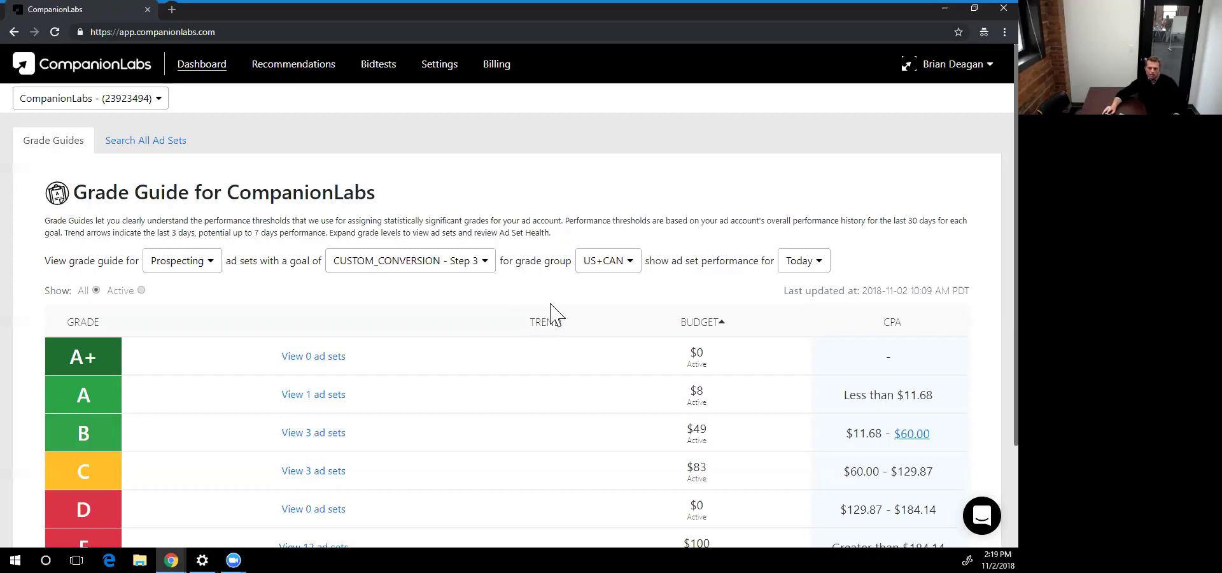
View the Prospecting grade guide for the PRIMARY MARKETS, SECONDARY MARKETS and WORLDWIDE grade groups in turn to compare their CPA thresholds.
{"action": "scroll", "coordinate": [552, 306], "scroll_direction": "down", "scroll_amount": 1}
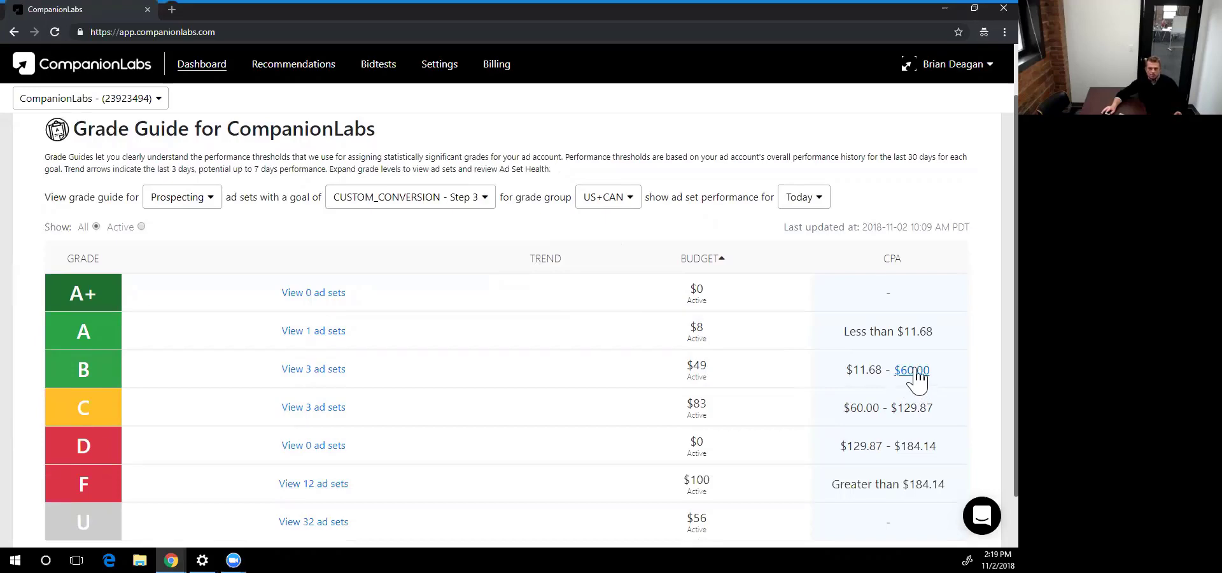
{"action": "left_click", "coordinate": [608, 197]}
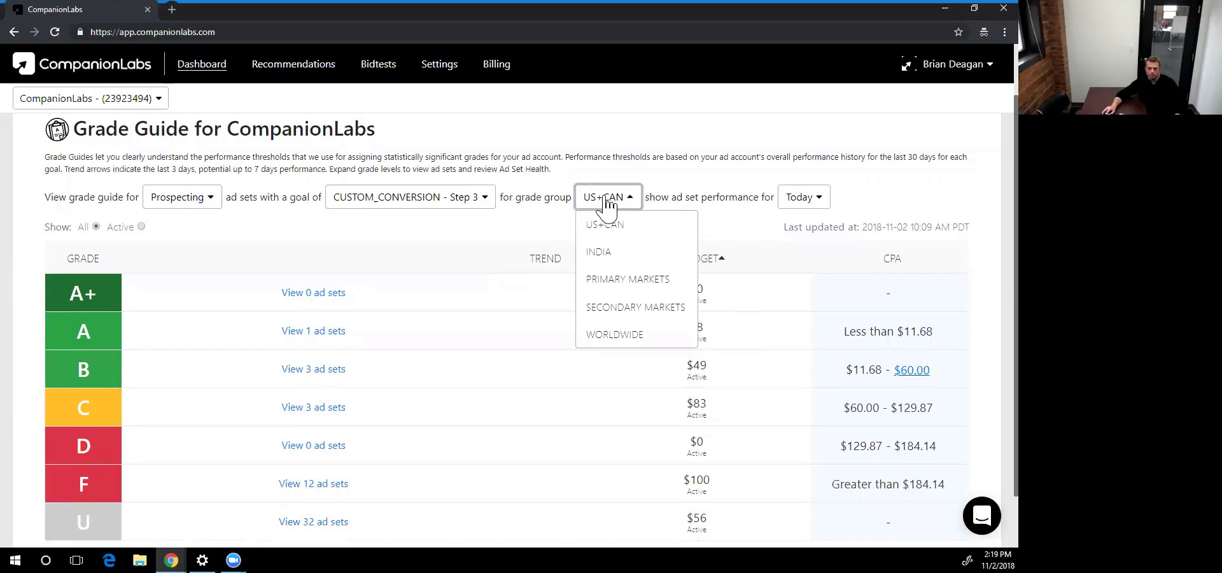
{"action": "left_click", "coordinate": [605, 274]}
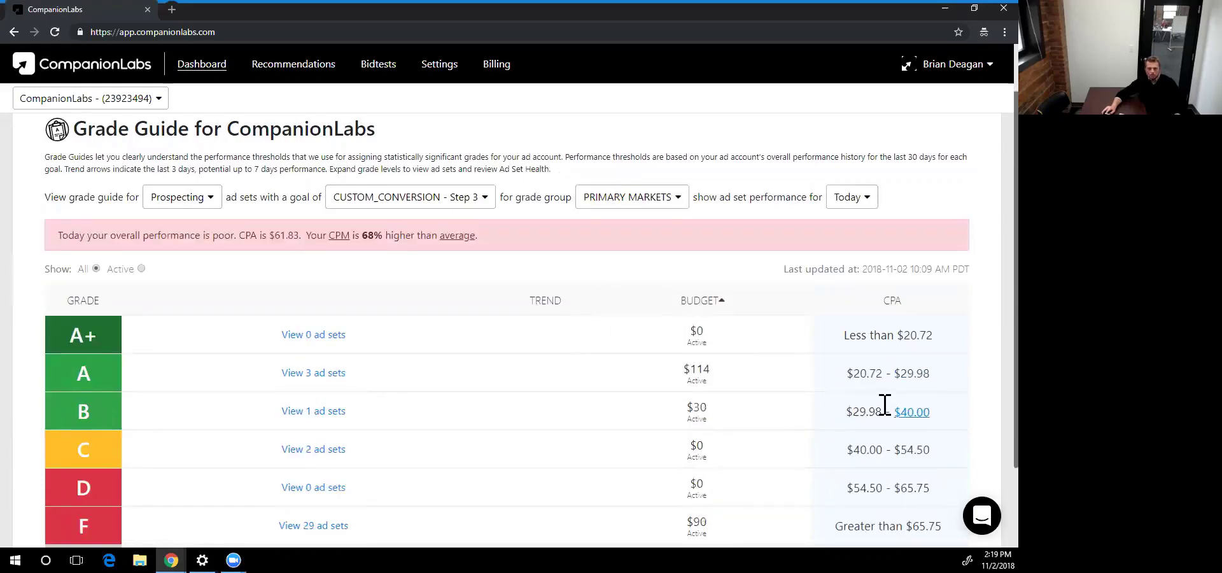
{"action": "left_click", "coordinate": [595, 191]}
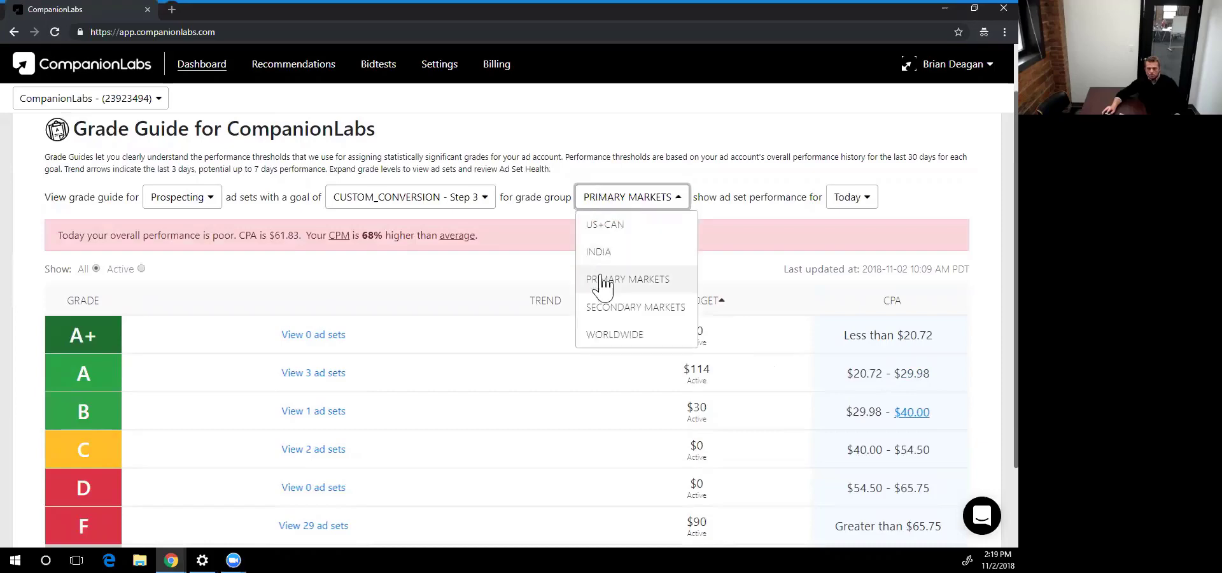
{"action": "left_click", "coordinate": [611, 306]}
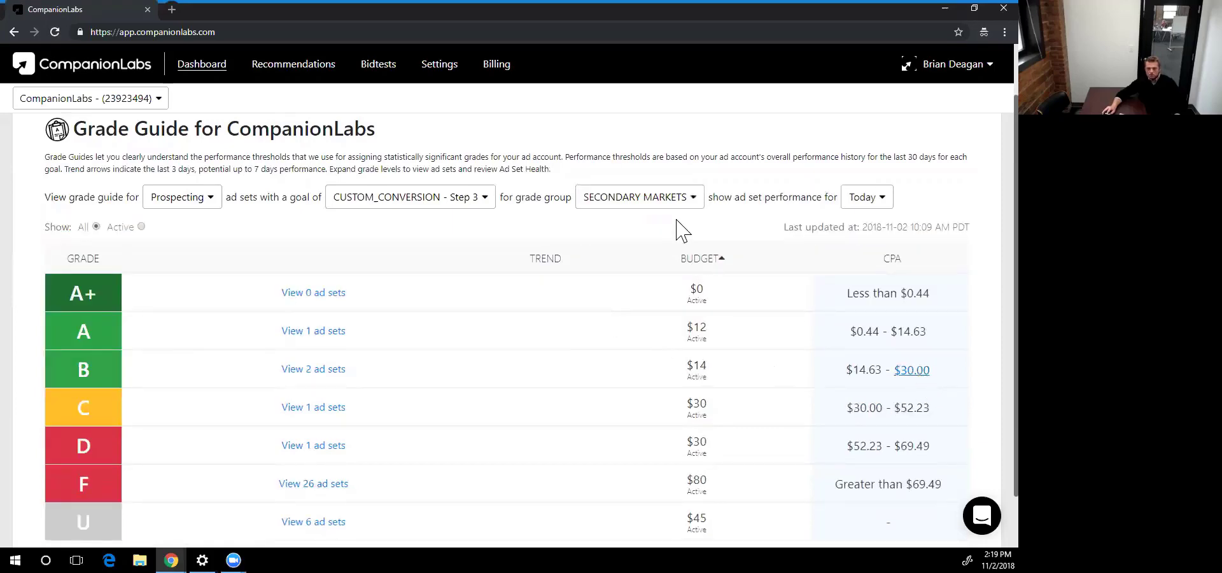
{"action": "left_click", "coordinate": [660, 203]}
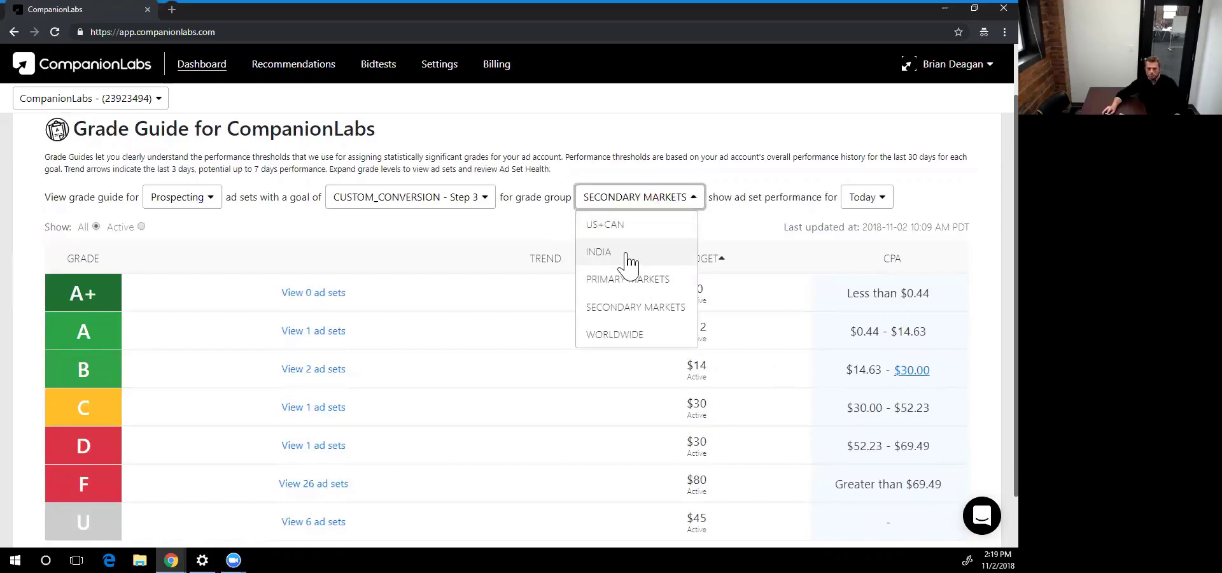
{"action": "left_click", "coordinate": [630, 334]}
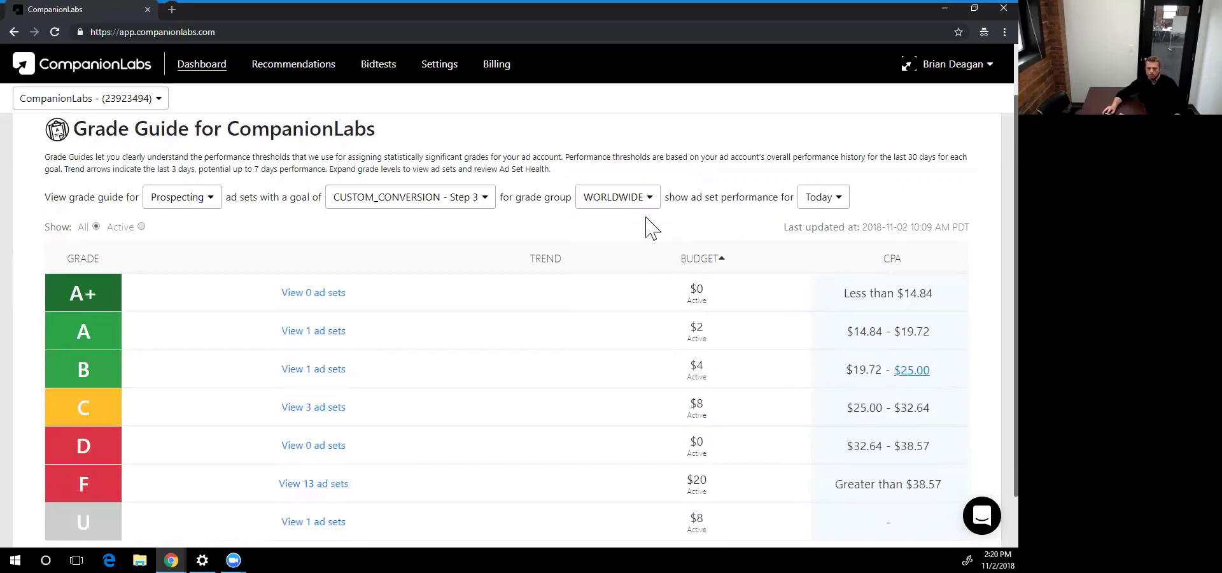
Check the grade guide for the INDIA grade group and return the guide to US+CAN.
{"action": "left_click", "coordinate": [629, 198]}
{"action": "left_click", "coordinate": [601, 255]}
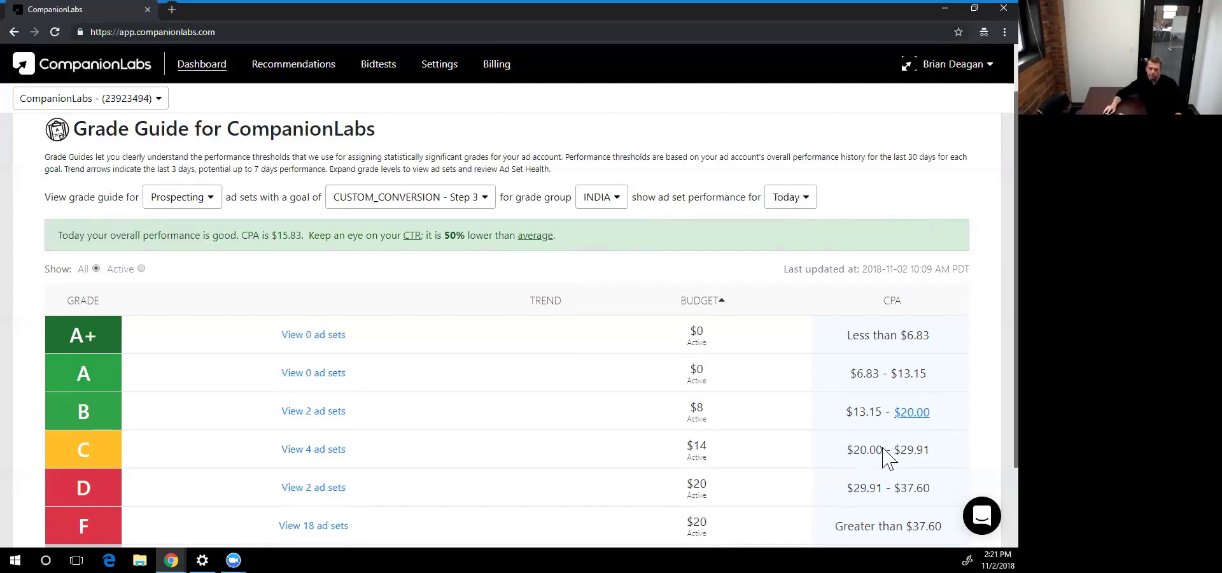
{"action": "left_click", "coordinate": [598, 199]}
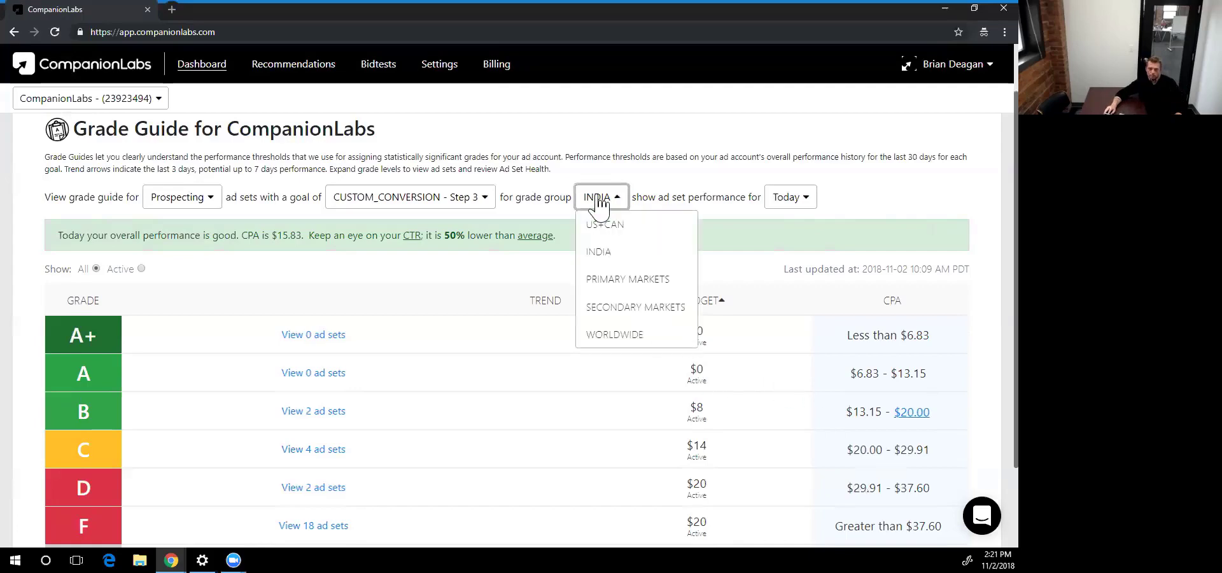
{"action": "left_click", "coordinate": [605, 224]}
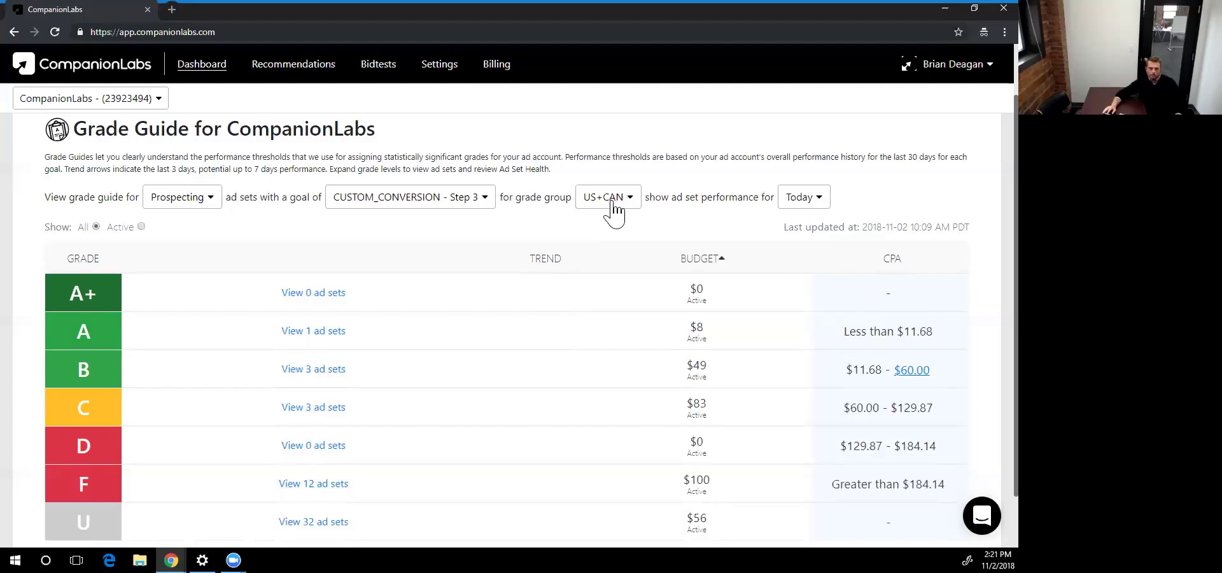
Open the US+CAN group in the Grade Group Management settings and check which name fields a condition can use.
{"action": "left_click", "coordinate": [441, 66]}
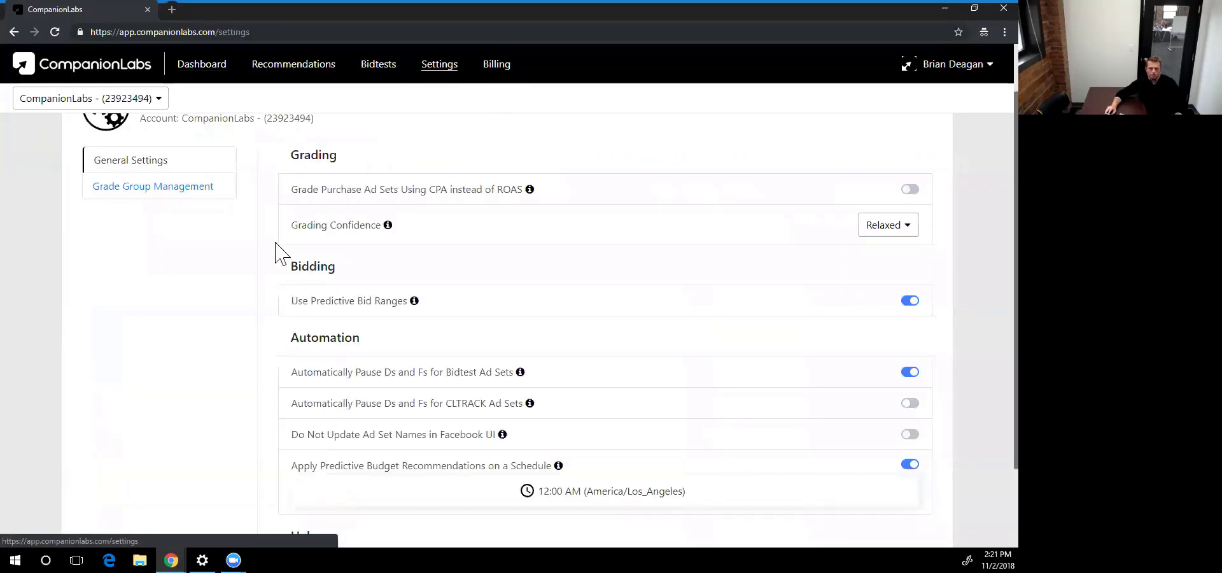
{"action": "left_click", "coordinate": [169, 191]}
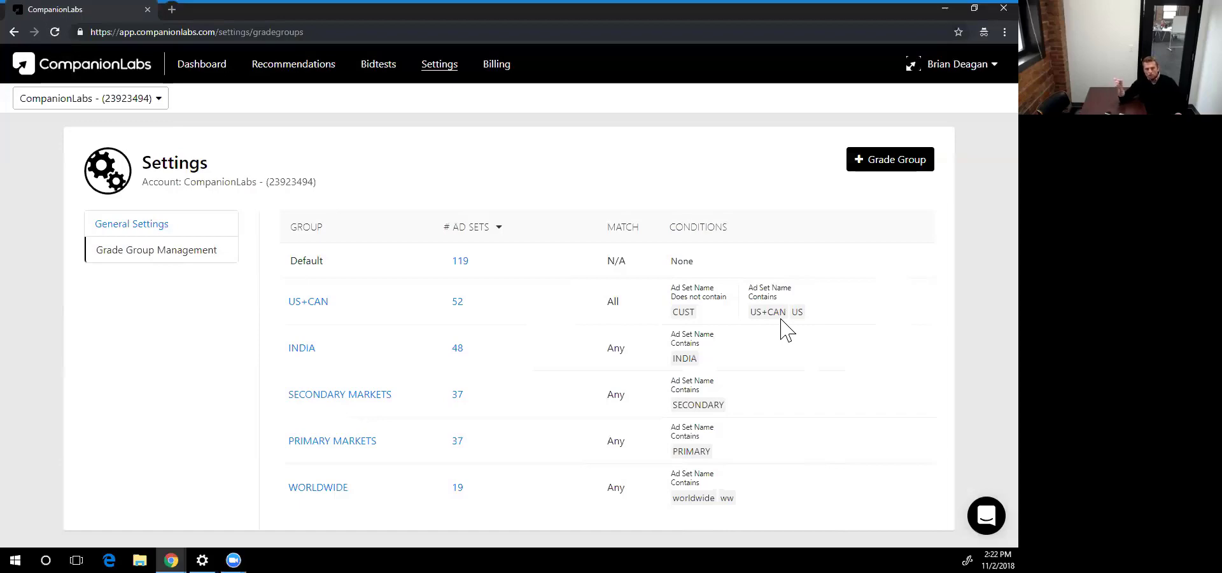
{"action": "left_click", "coordinate": [296, 302]}
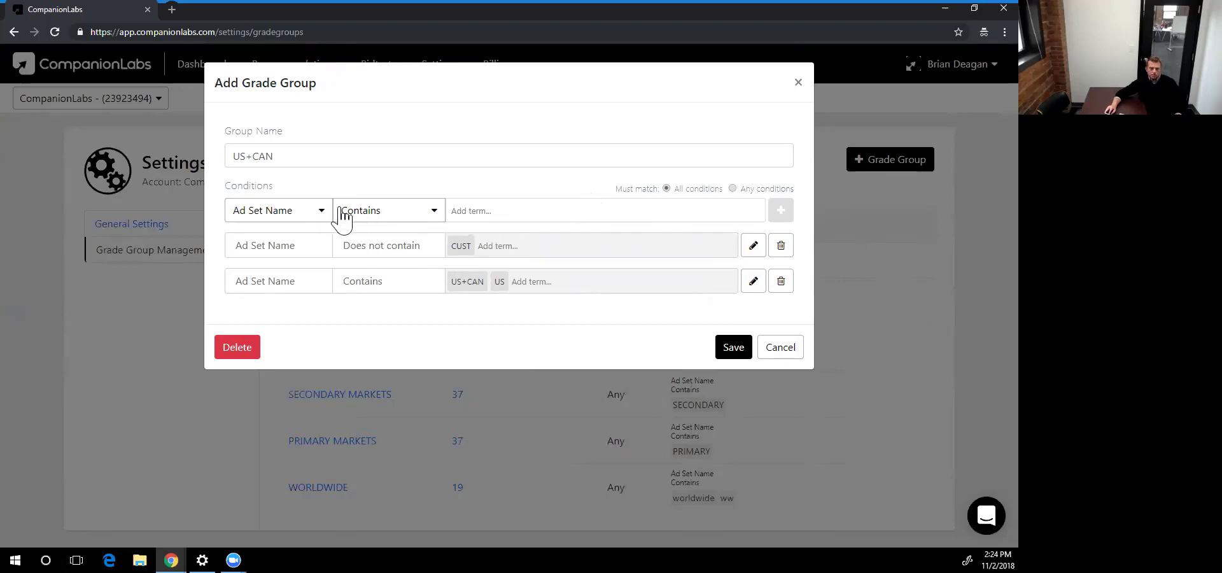
{"action": "left_click", "coordinate": [322, 212]}
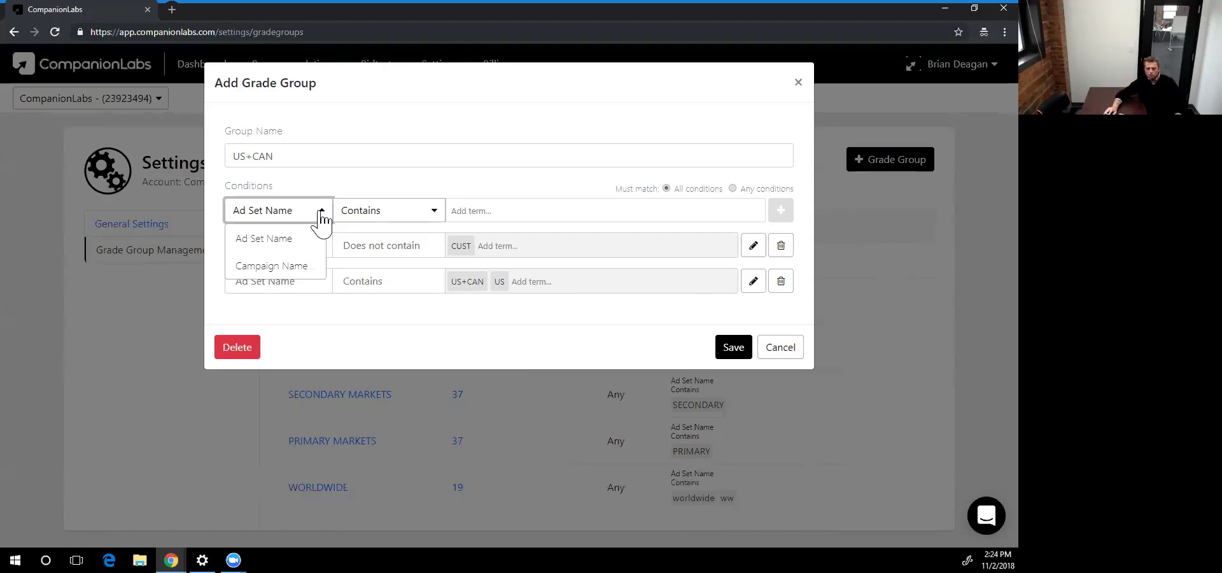
{"action": "left_click", "coordinate": [369, 187]}
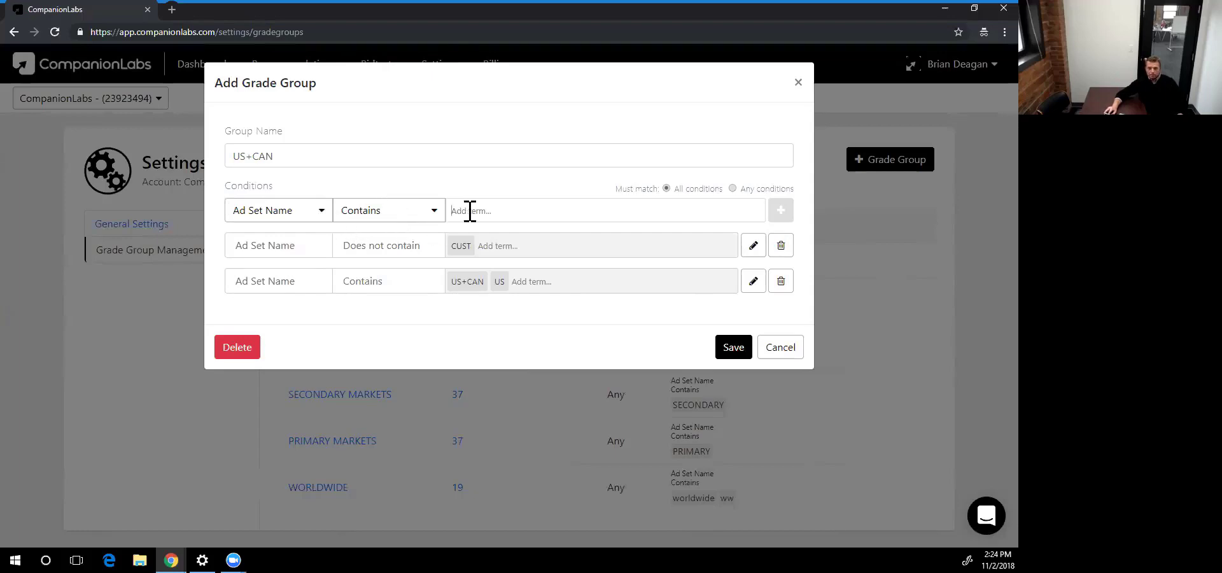
Try adding Ad Set Name Contains conditions with the terms UNITED STATES and U.S. to the US+CAN group, and discard the changes.
{"action": "type", "text": "UNI"}
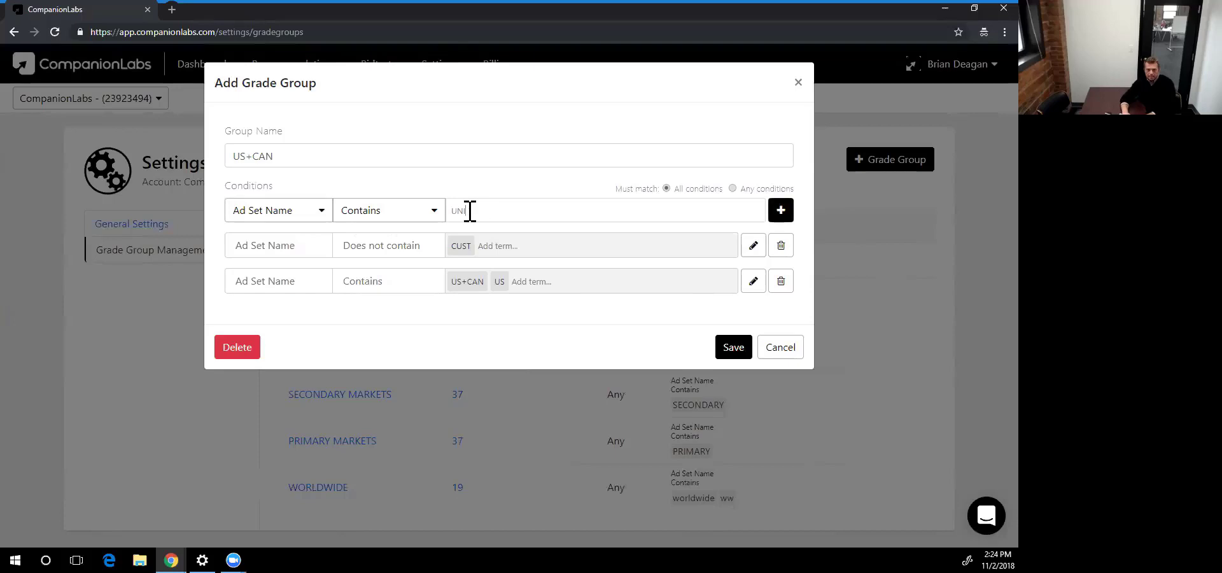
{"action": "type", "text": "TED STATEDSTATES"}
{"action": "left_click", "coordinate": [782, 208]}
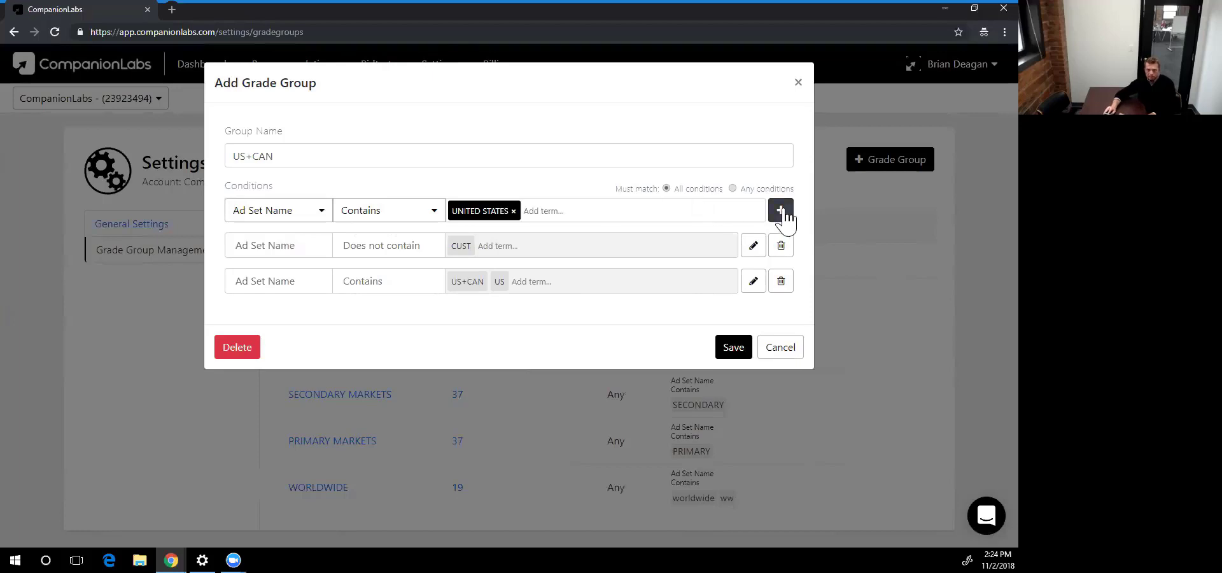
{"action": "left_click", "coordinate": [543, 210]}
{"action": "type", "text": "U.S."}
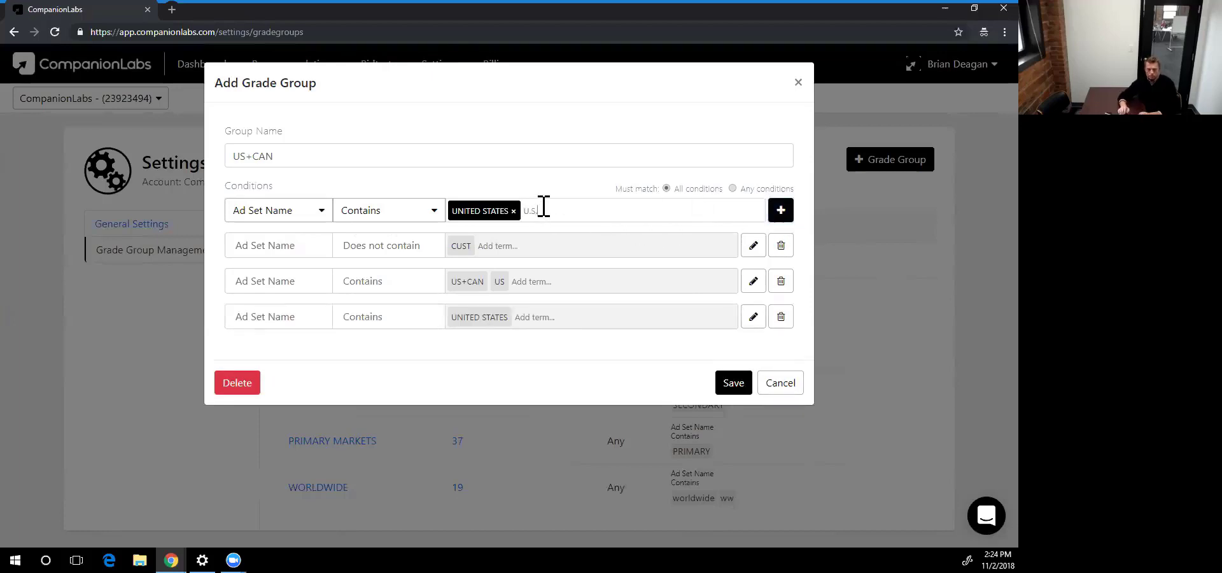
{"action": "left_click", "coordinate": [780, 213]}
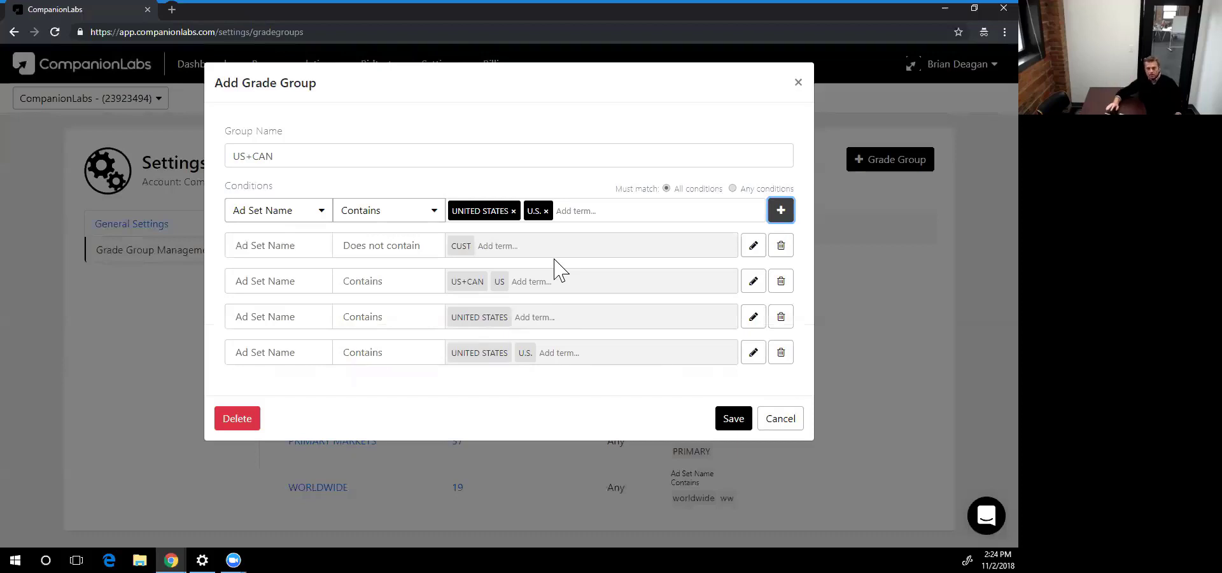
{"action": "left_click", "coordinate": [793, 431]}
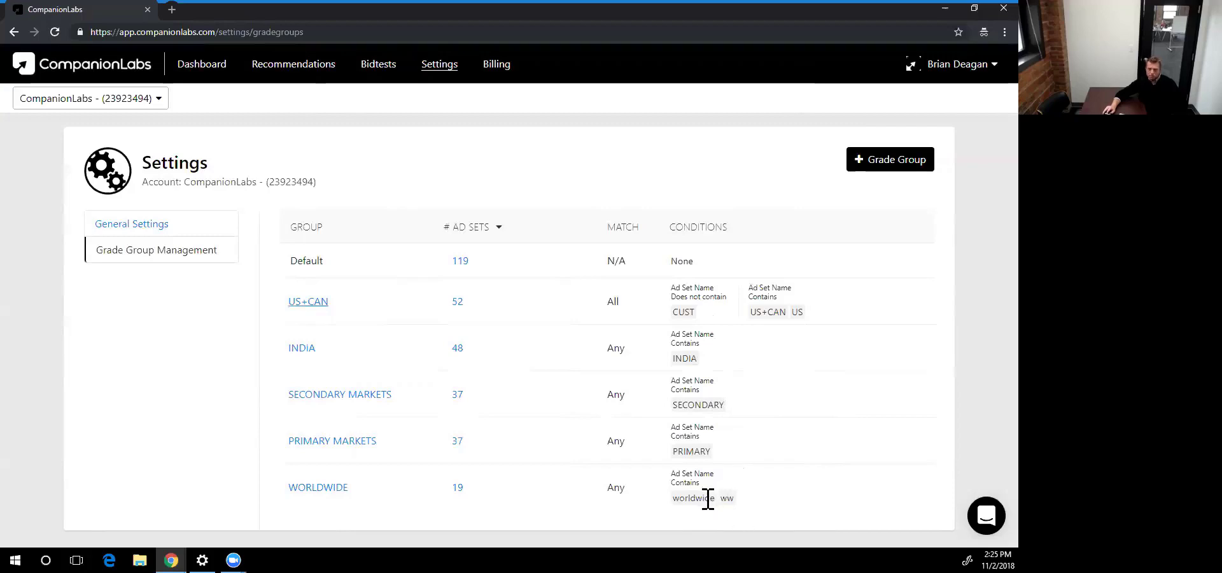
Review the conditions of the WORLDWIDE grade group and close it without changes.
{"action": "left_click", "coordinate": [318, 487]}
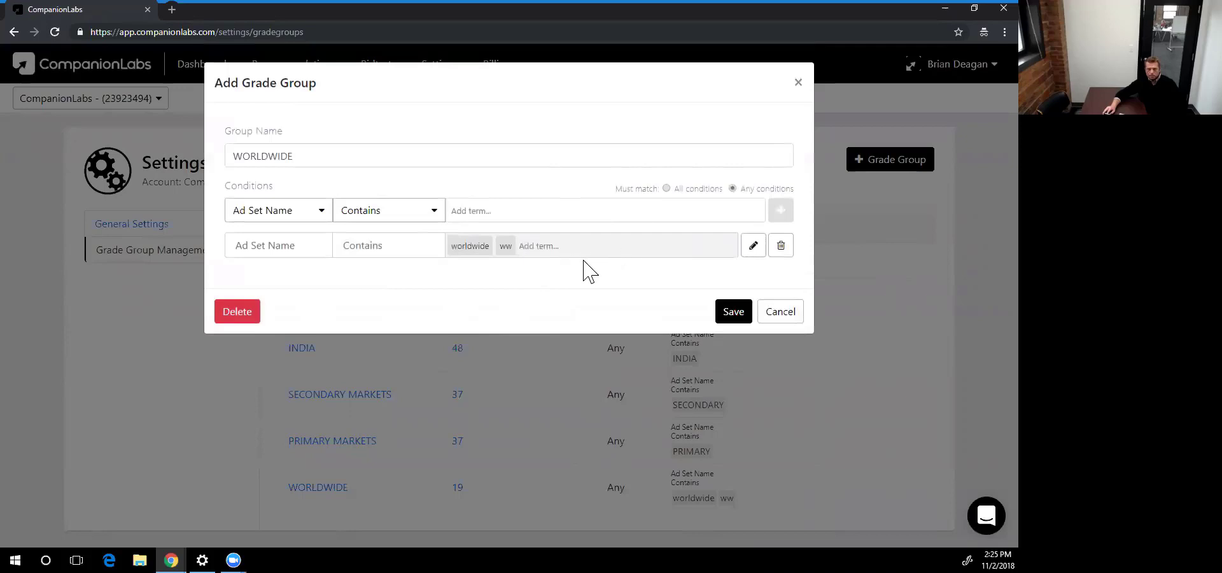
{"action": "left_click", "coordinate": [781, 313]}
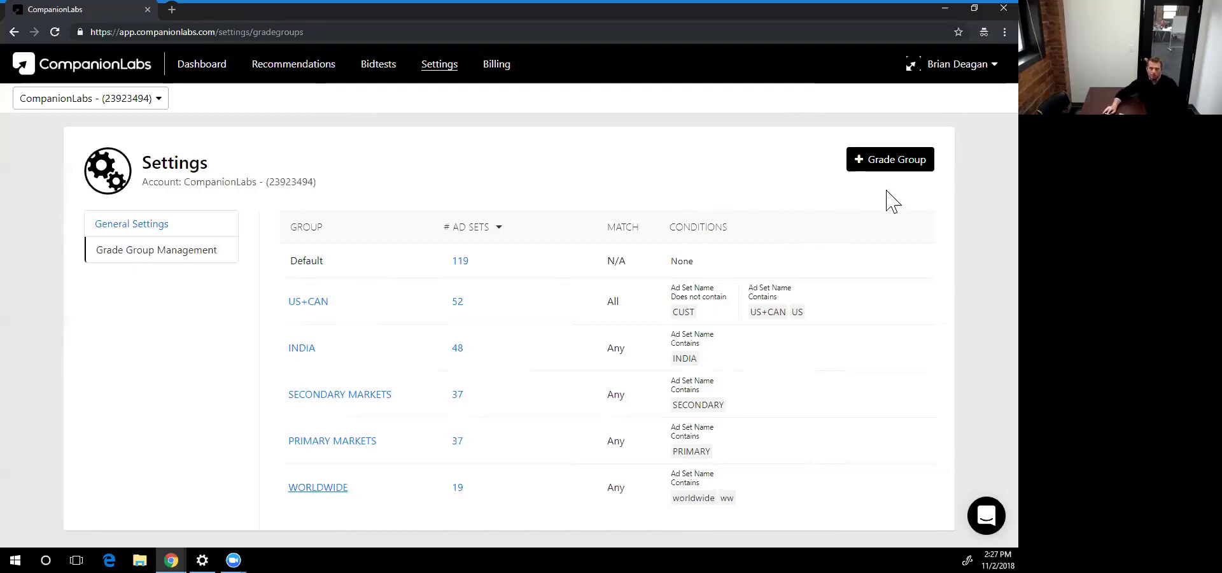
Start a new grade group named LATAM and add the condition Ad Set Name Contains LATAM.
{"action": "left_click", "coordinate": [891, 159]}
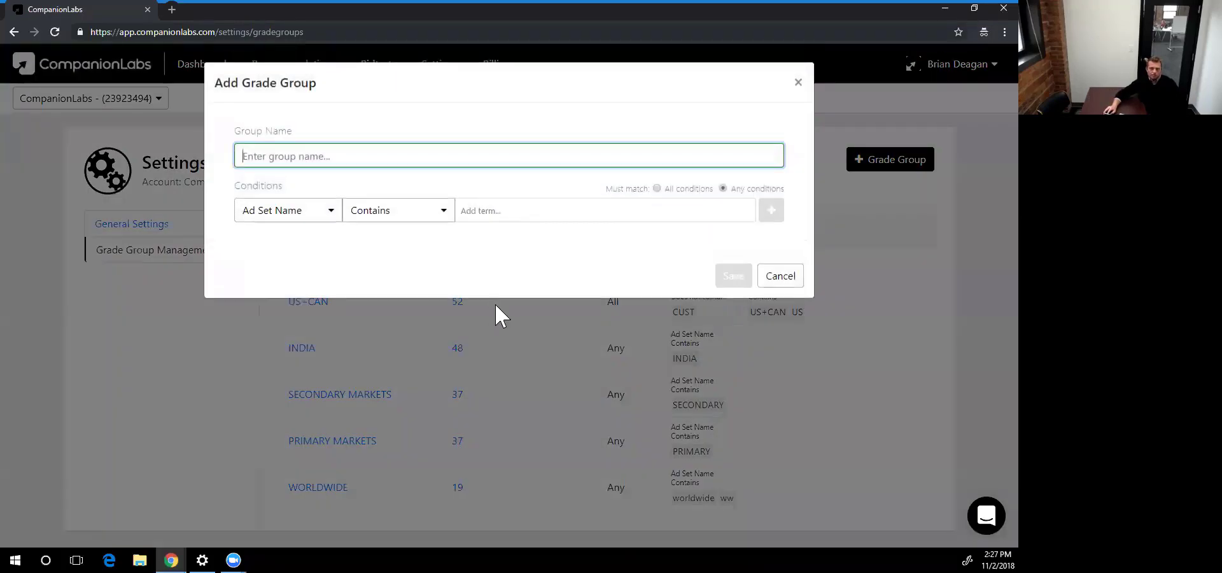
{"action": "type", "text": "LATAM"}
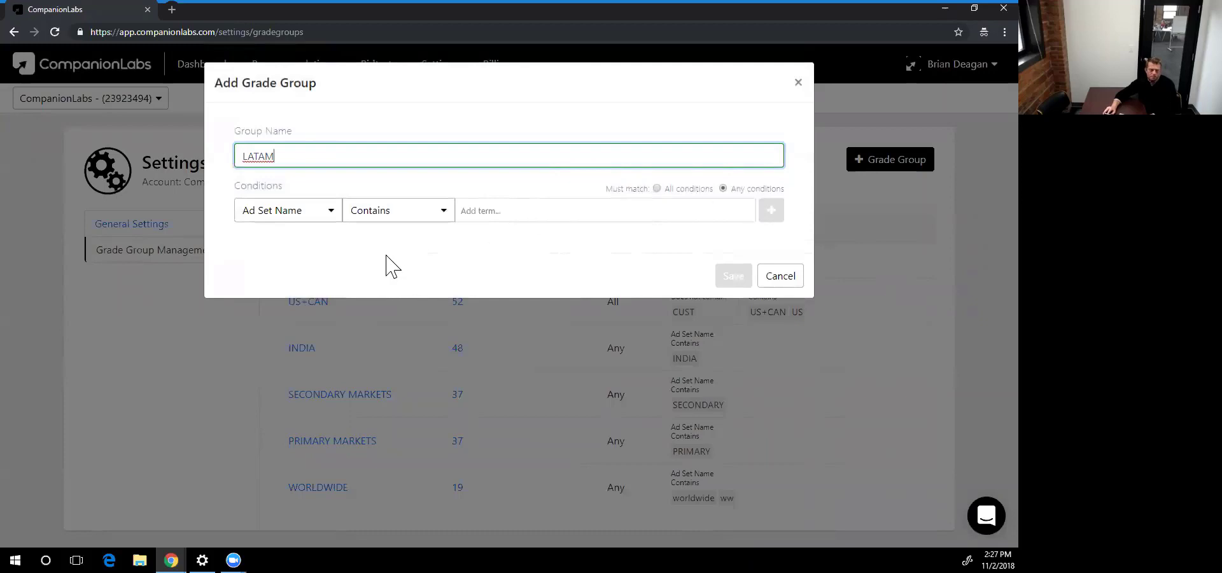
{"action": "left_click", "coordinate": [489, 212]}
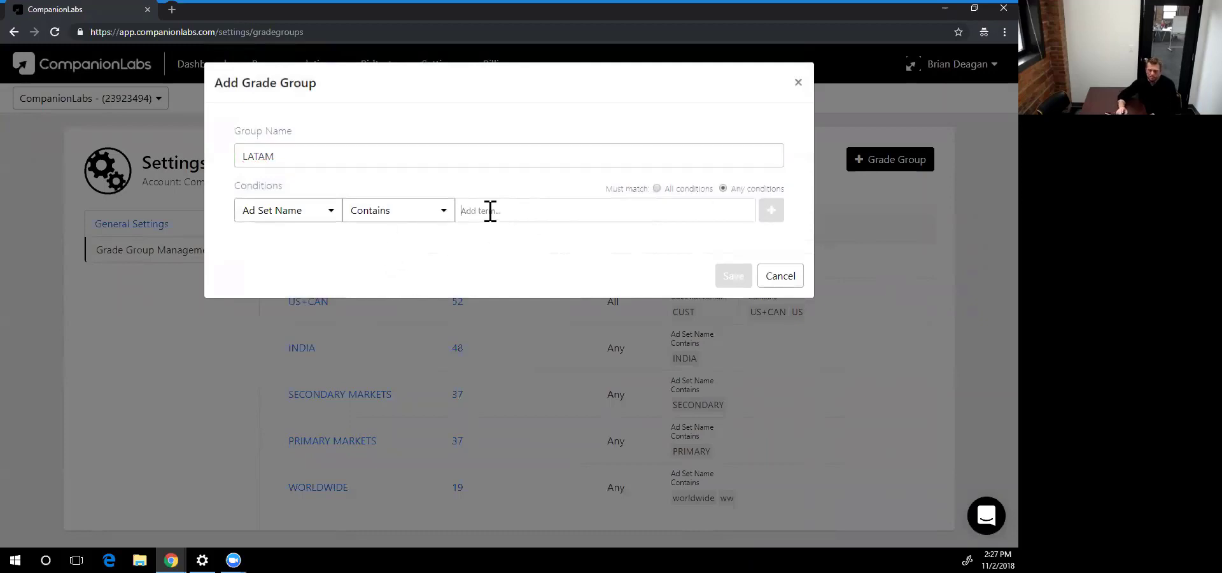
{"action": "type", "text": "LATAM"}
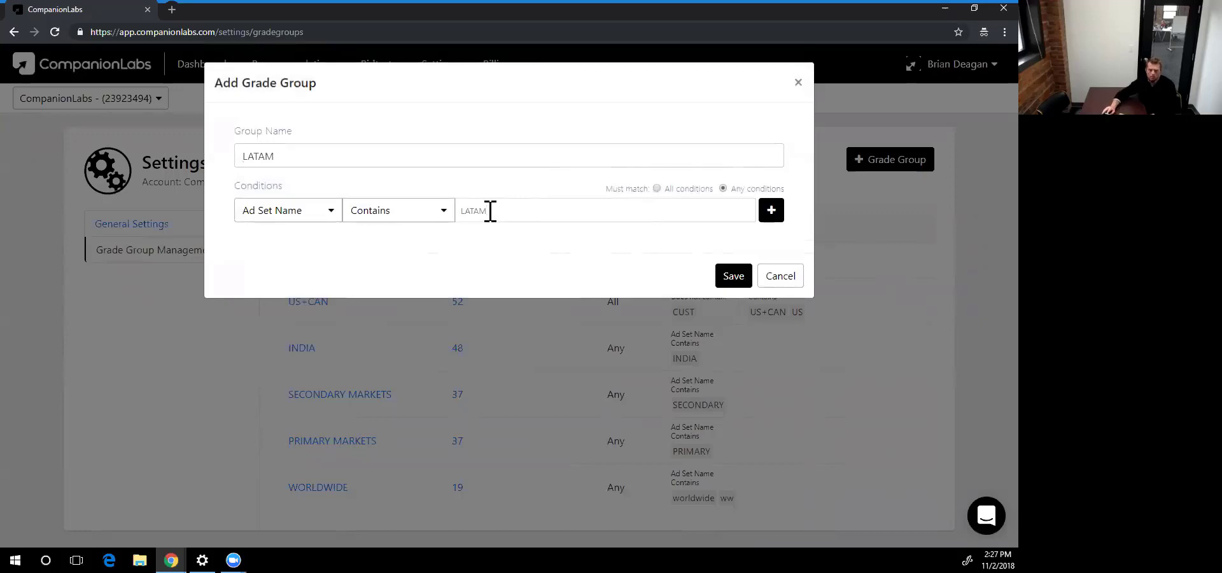
{"action": "left_click", "coordinate": [774, 212]}
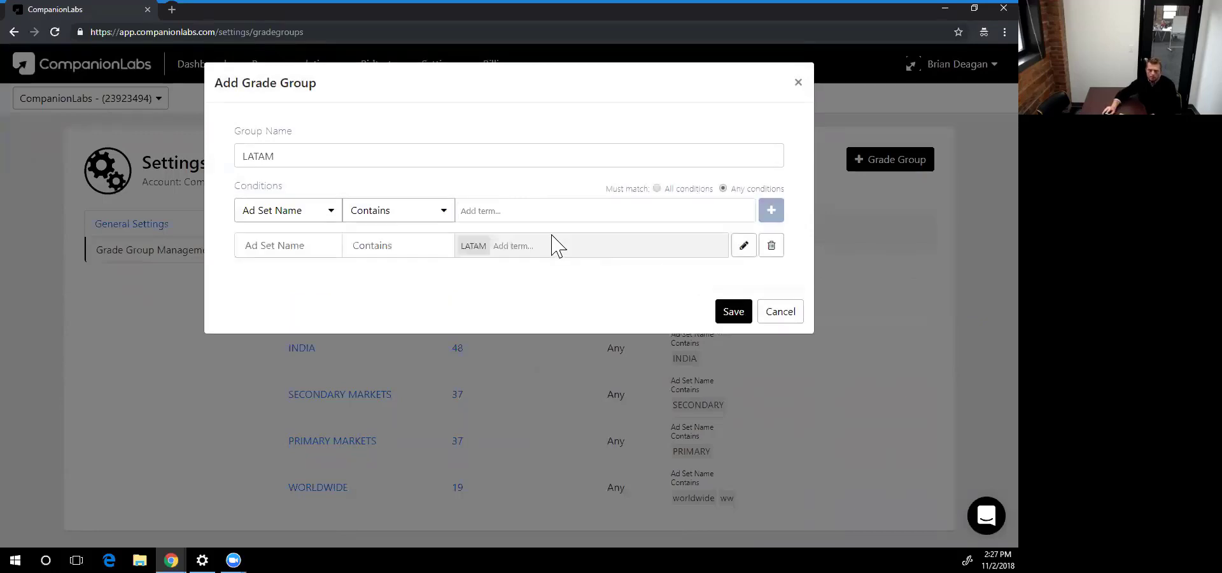
Add a second condition, Ad Set Name Contains LATIN AMERICA, to the LATAM group and save the group.
{"action": "left_click", "coordinate": [477, 210]}
{"action": "type", "text": "LAT"}
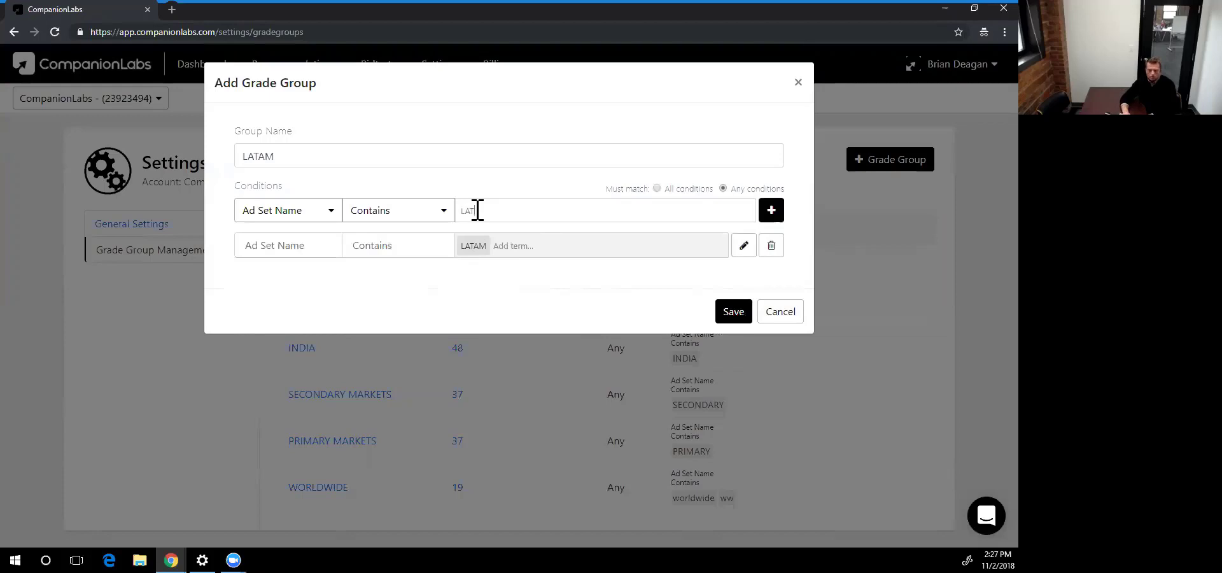
{"action": "type", "text": "IN AMERICA"}
{"action": "left_click", "coordinate": [770, 210]}
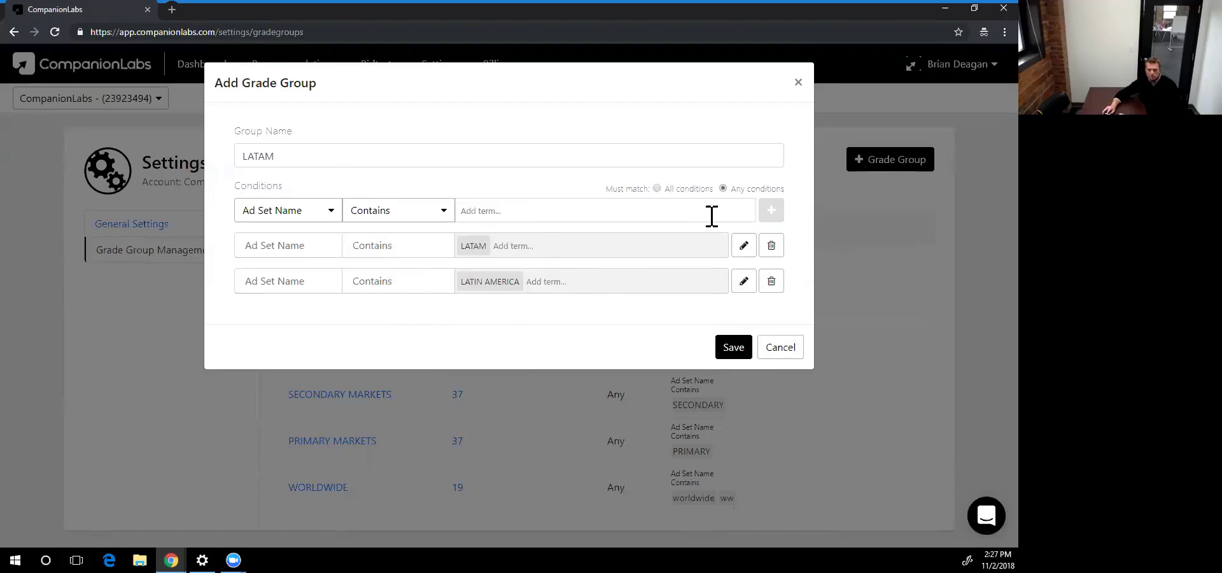
{"action": "left_click", "coordinate": [294, 155]}
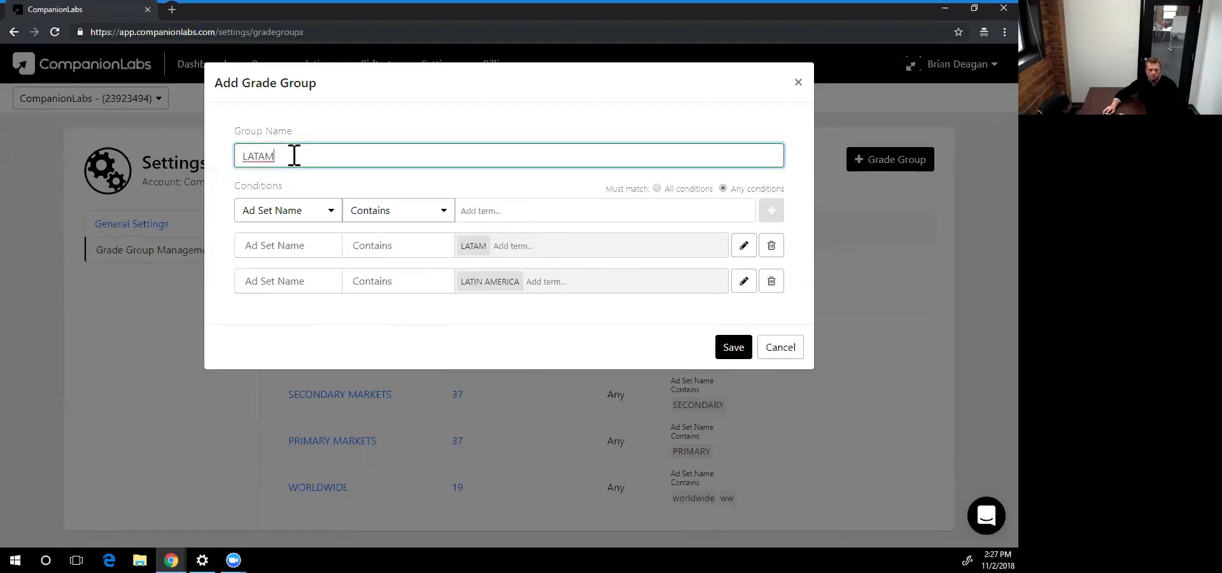
{"action": "left_click", "coordinate": [729, 347]}
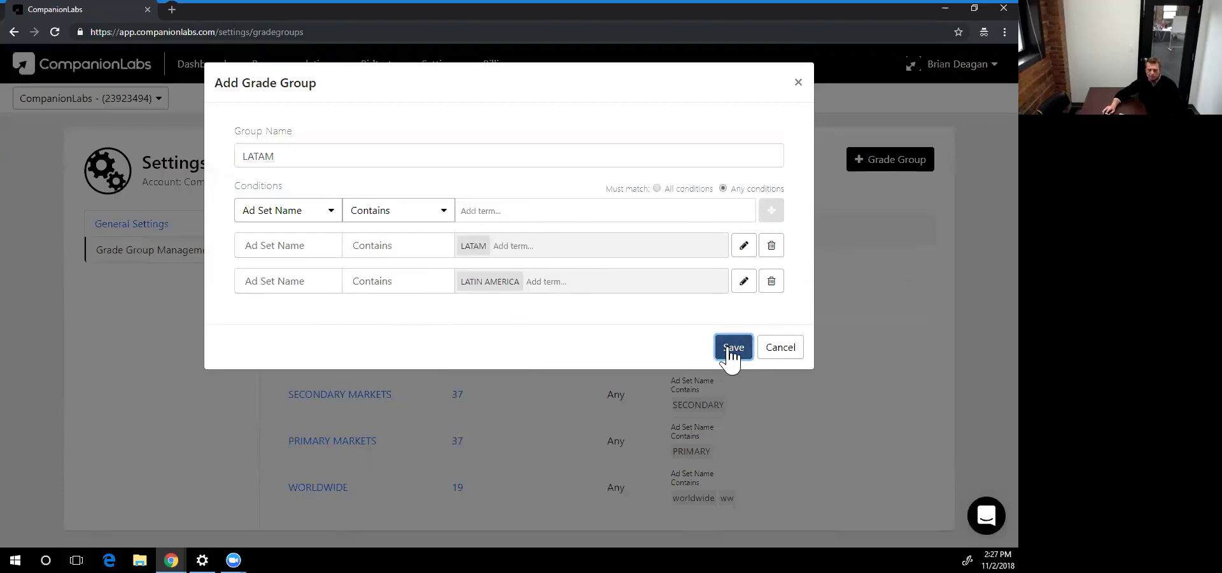
Look over the grade group list with its conditions and return to the dashboard's grade guide.
{"action": "scroll", "coordinate": [522, 375], "scroll_direction": "down", "scroll_amount": 1}
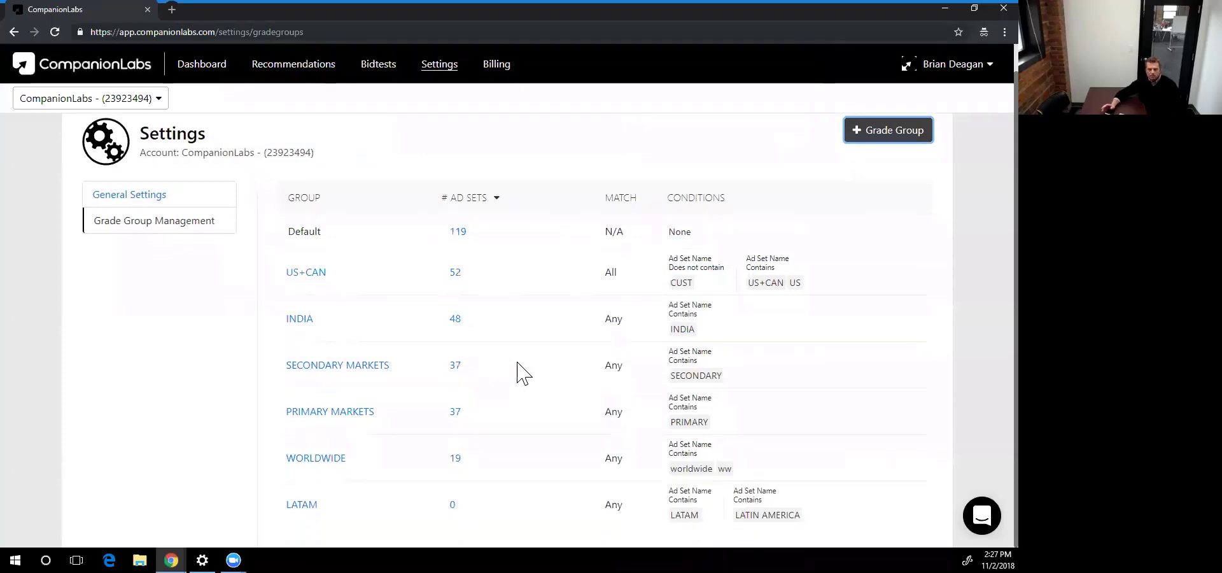
{"action": "scroll", "coordinate": [529, 372], "scroll_direction": "up", "scroll_amount": 1}
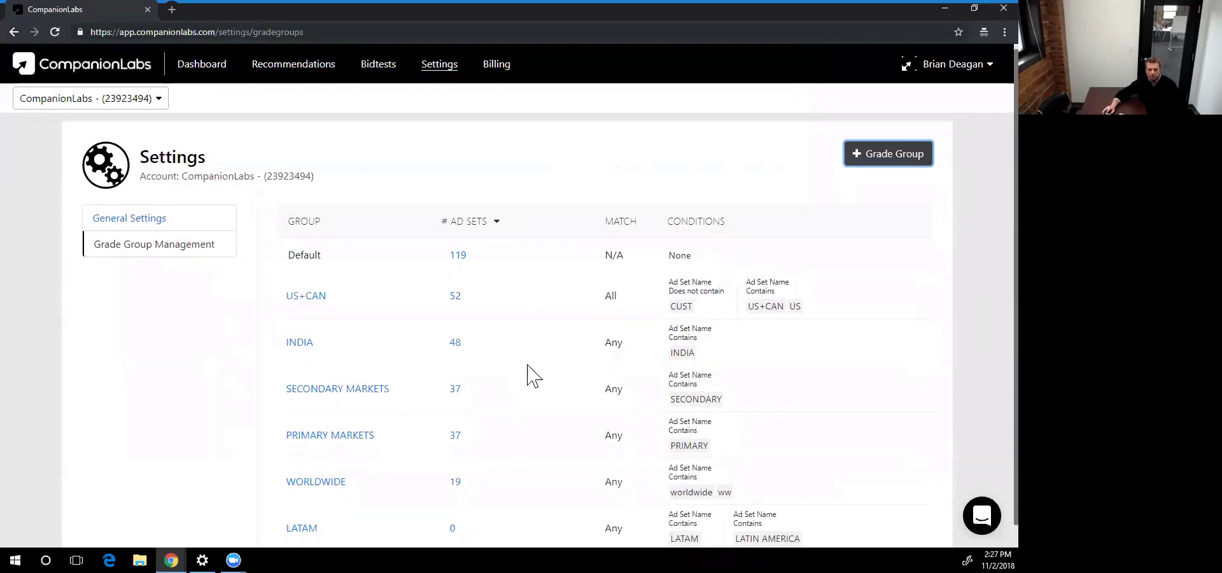
{"action": "scroll", "coordinate": [533, 375], "scroll_direction": "down", "scroll_amount": 1}
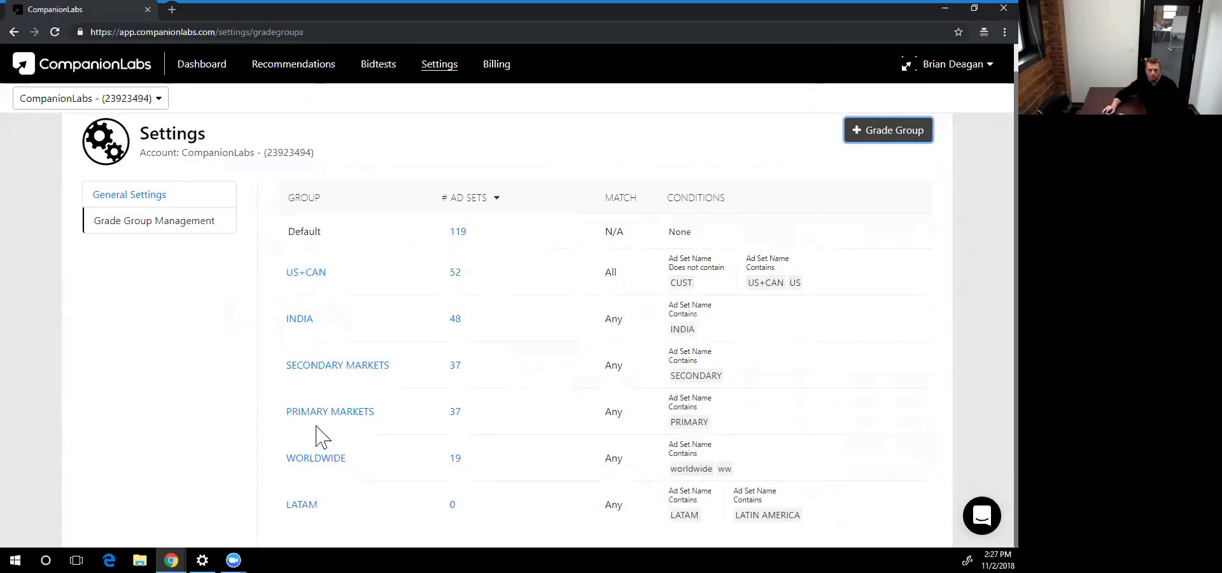
{"action": "scroll", "coordinate": [318, 435], "scroll_direction": "up", "scroll_amount": 1}
{"action": "left_click", "coordinate": [202, 66]}
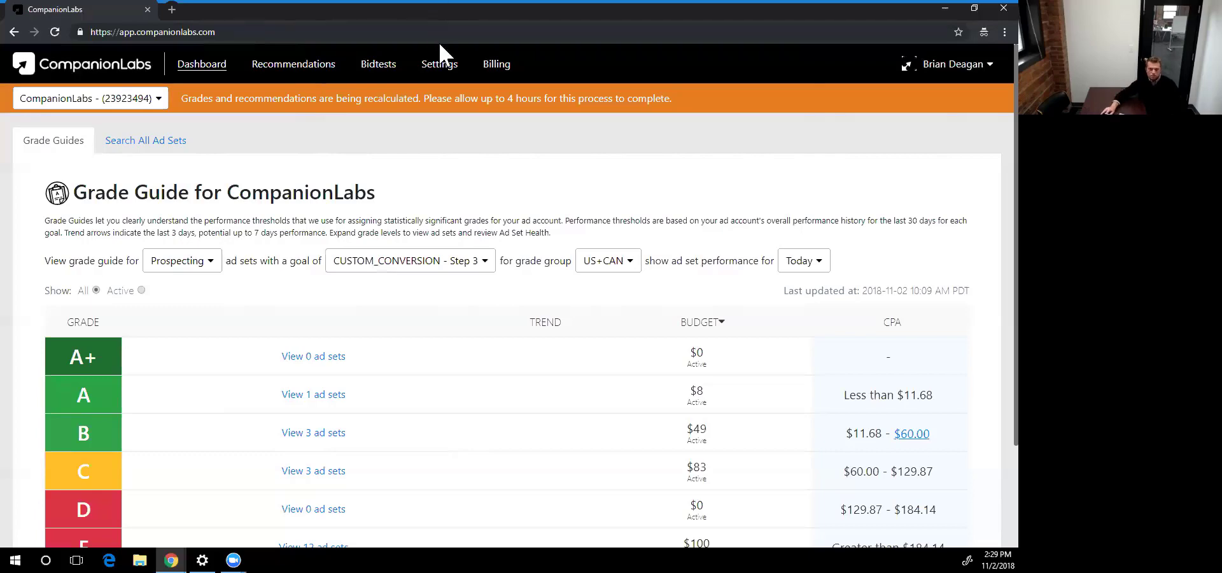
Reopen the Grade Group Management page in the account settings.
{"action": "left_click", "coordinate": [442, 66]}
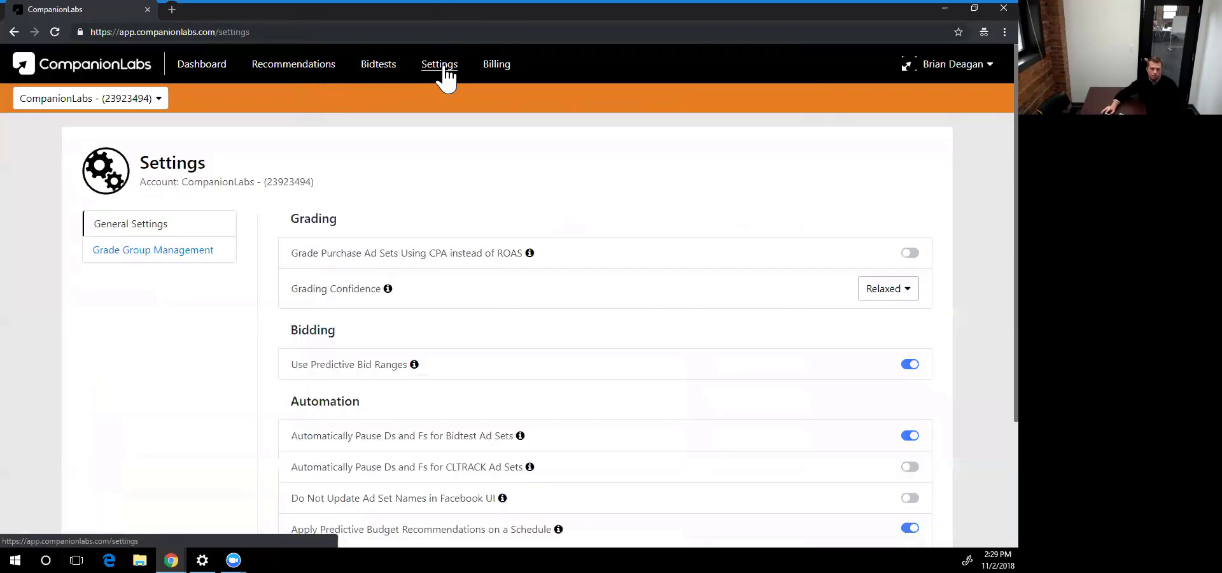
{"action": "left_click", "coordinate": [144, 255]}
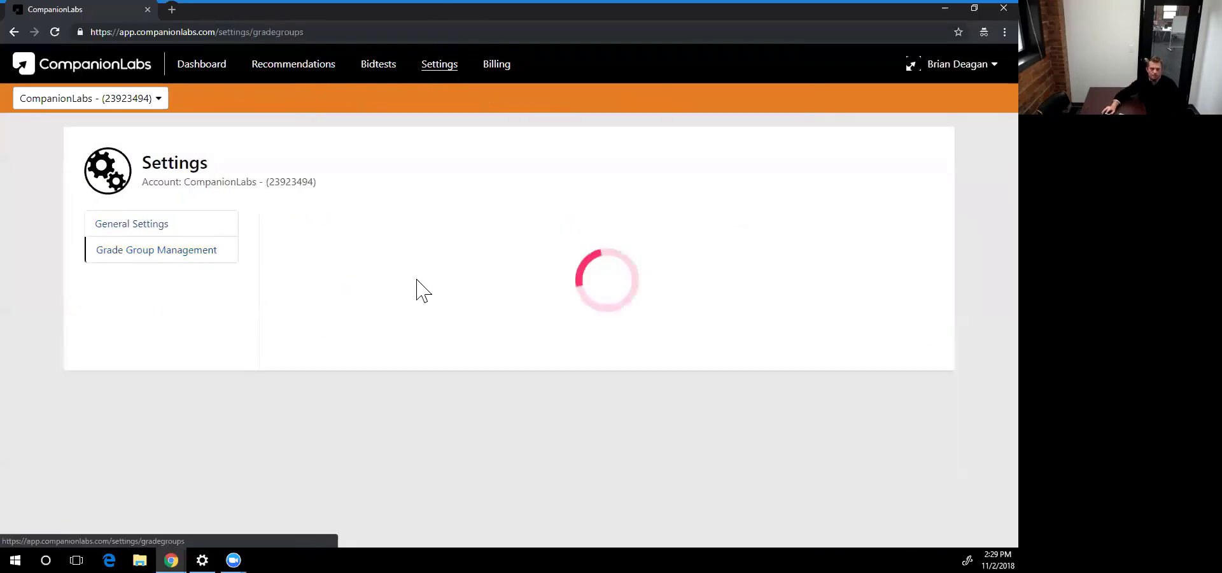